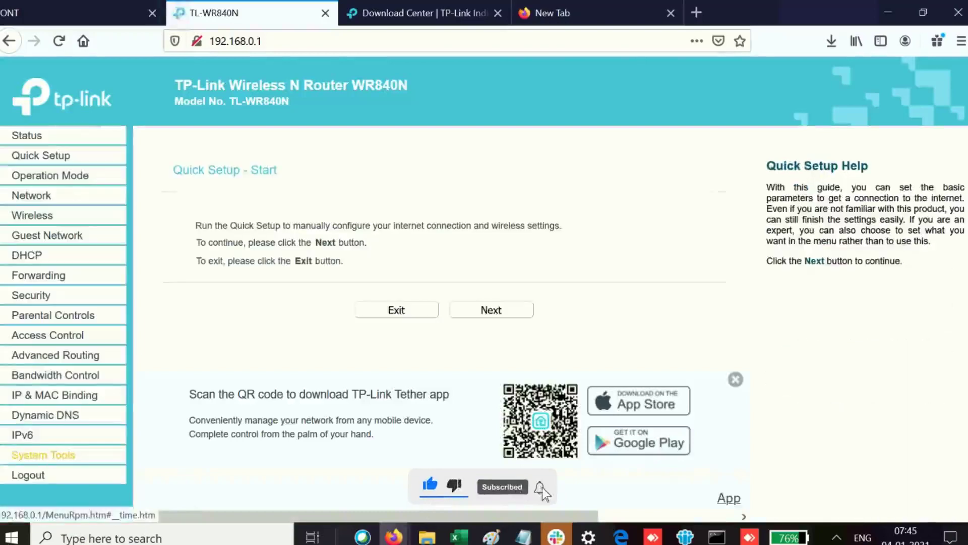
Step: Open the router's firmware upgrade page
click(43, 455)
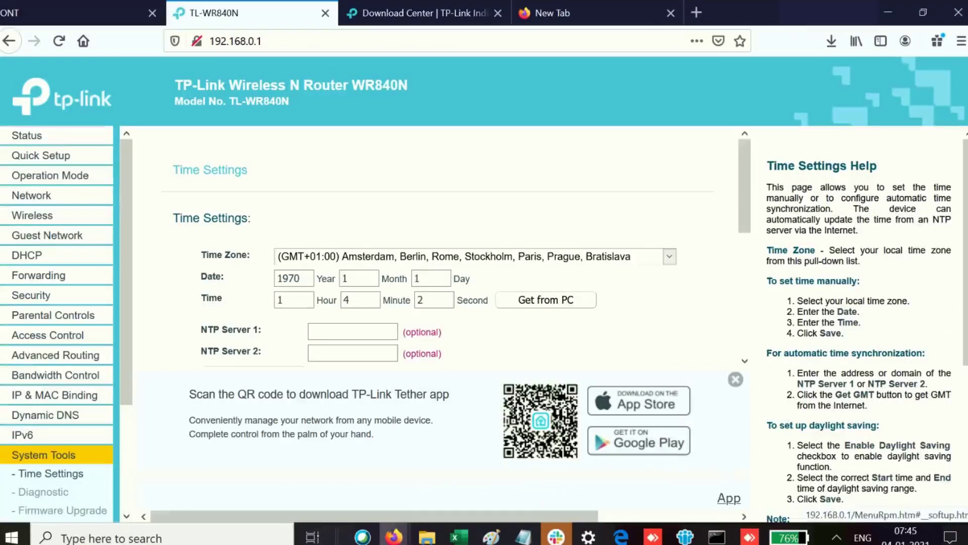
click(62, 510)
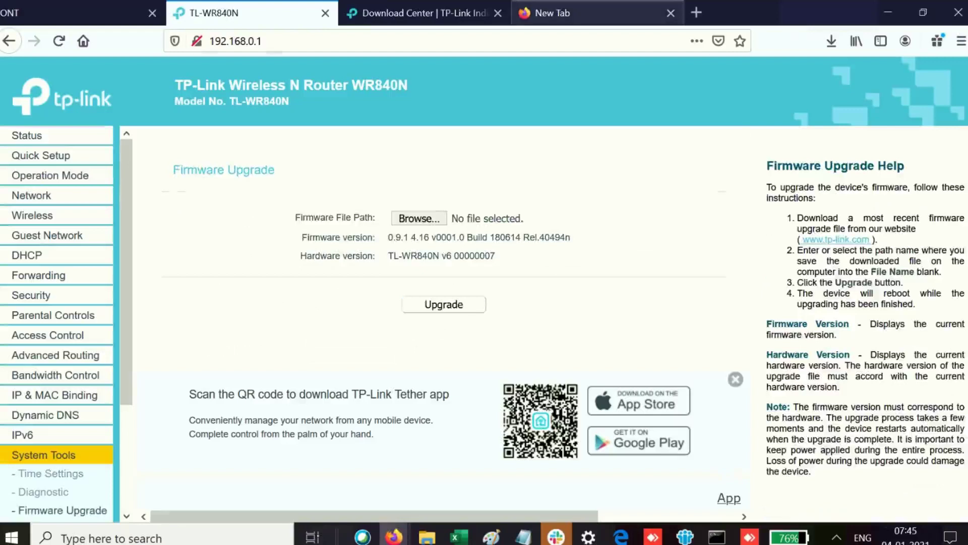
Step: Open the TL-WR840N download page from the TP-Link Download Center and choose hardware version V6
click(454, 13)
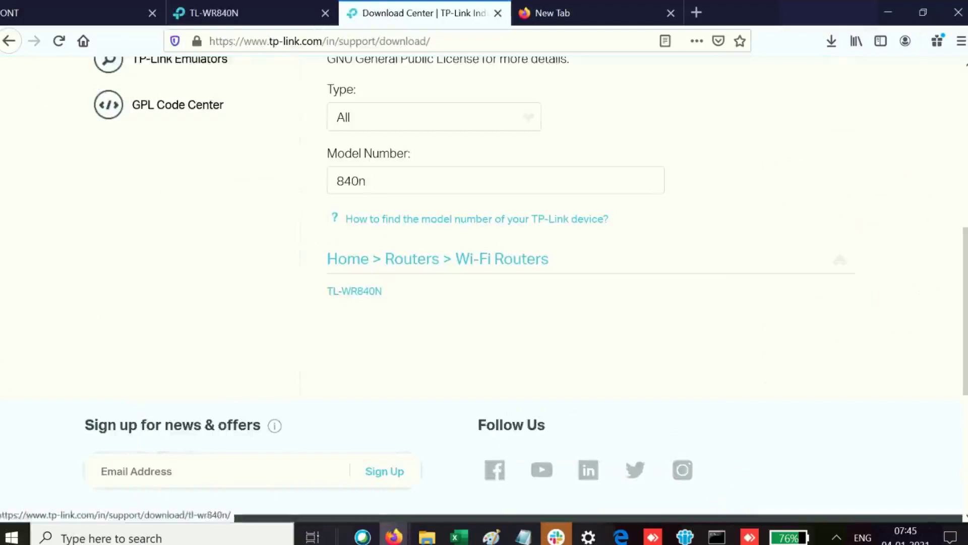
click(355, 291)
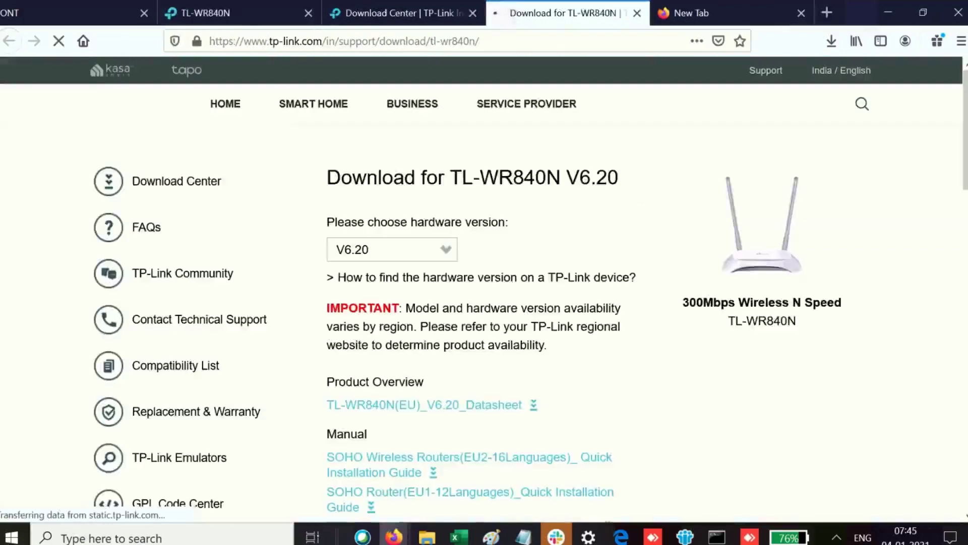
click(398, 250)
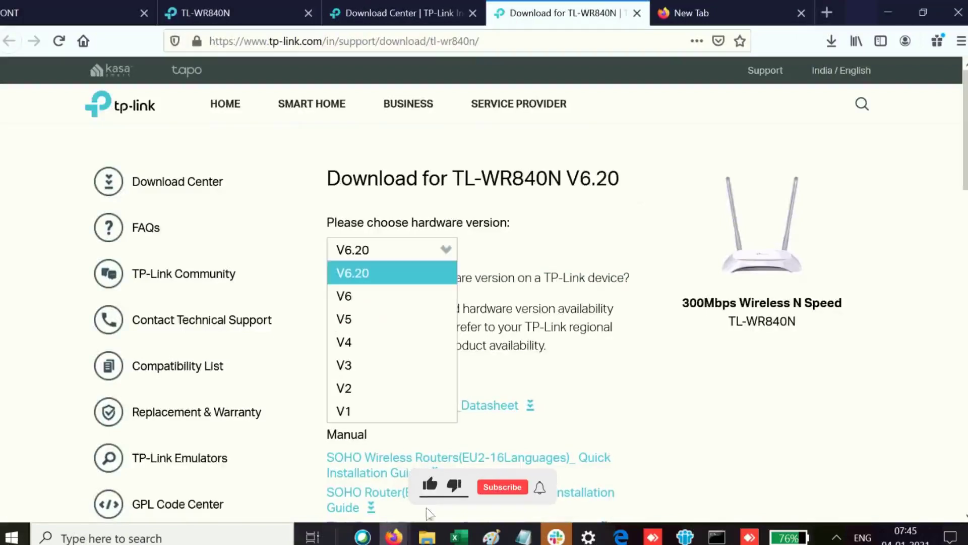
click(368, 296)
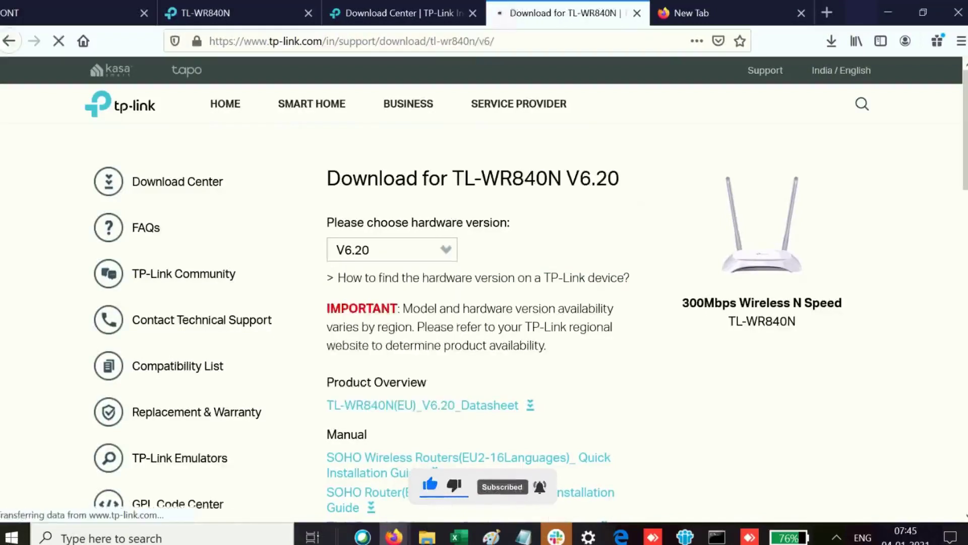
Step: Check the router's hardware version on its firmware upgrade page, and return to the TL-WR840N download page
click(403, 14)
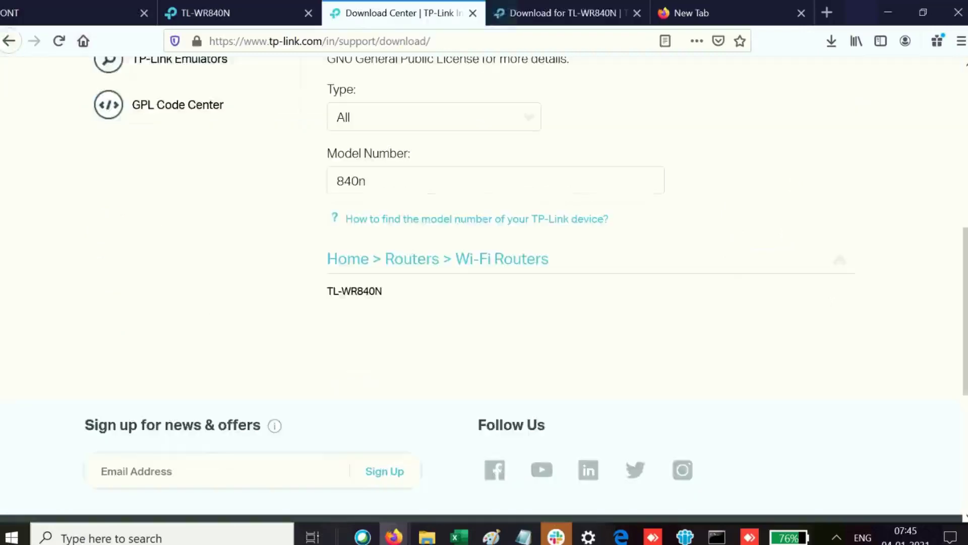
click(240, 13)
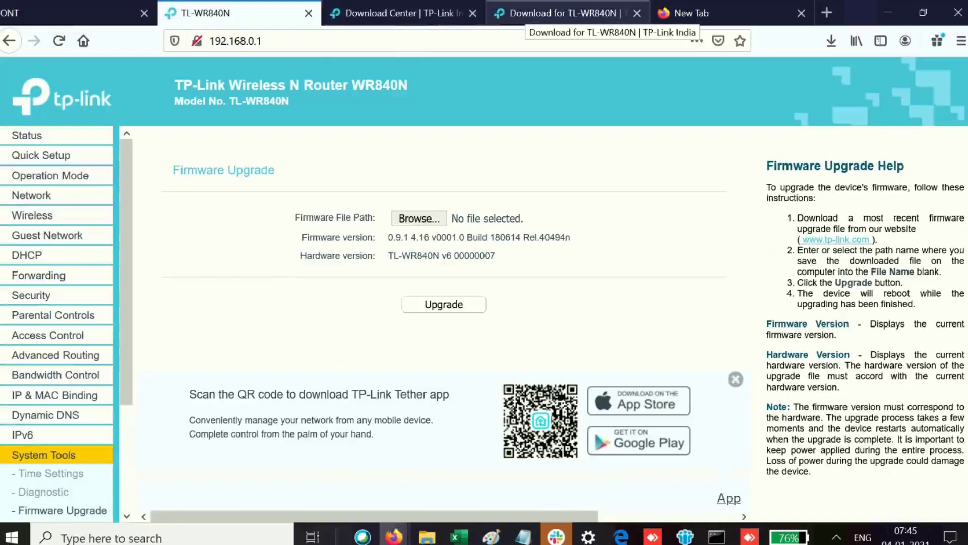
click(535, 13)
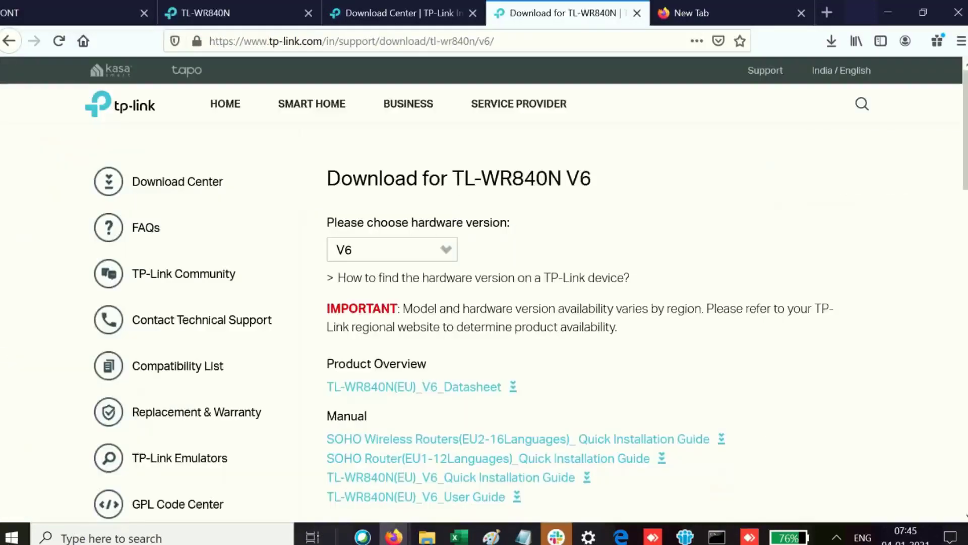
Step: Find the firmware section for the TL-WR840N V6 and save the TL-WR840N(EU)_V6_180614 firmware package to the computer
mouse_move(519, 103)
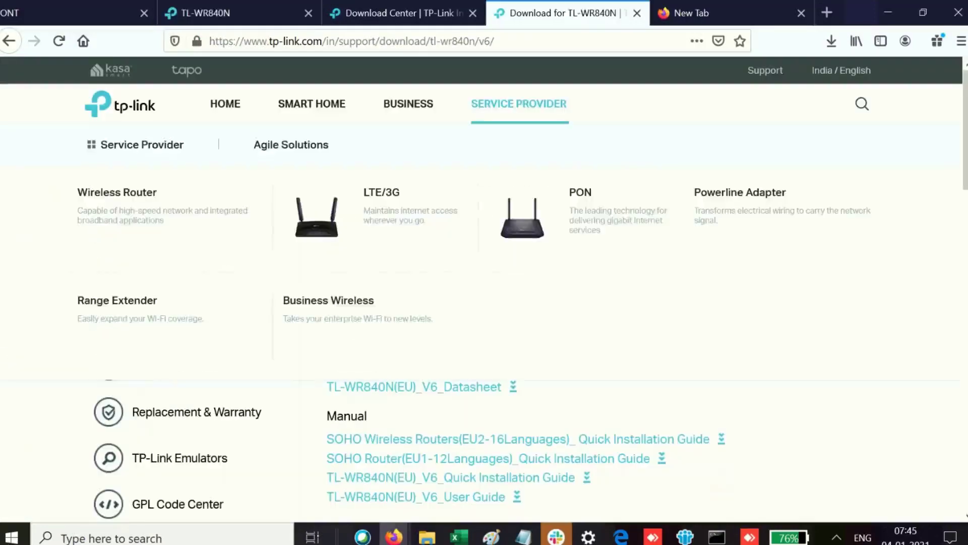
scroll(482, 287, down, 1)
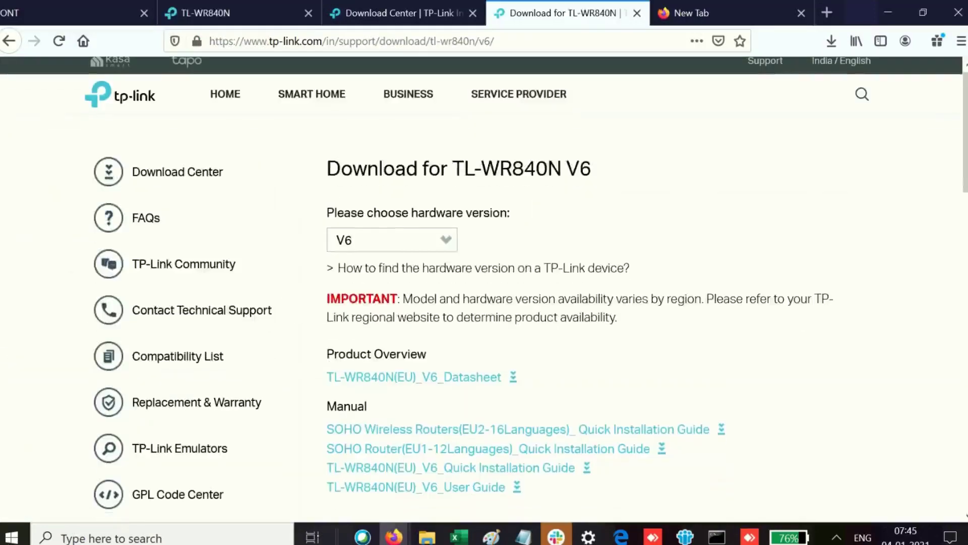
scroll(485, 288, down, 5)
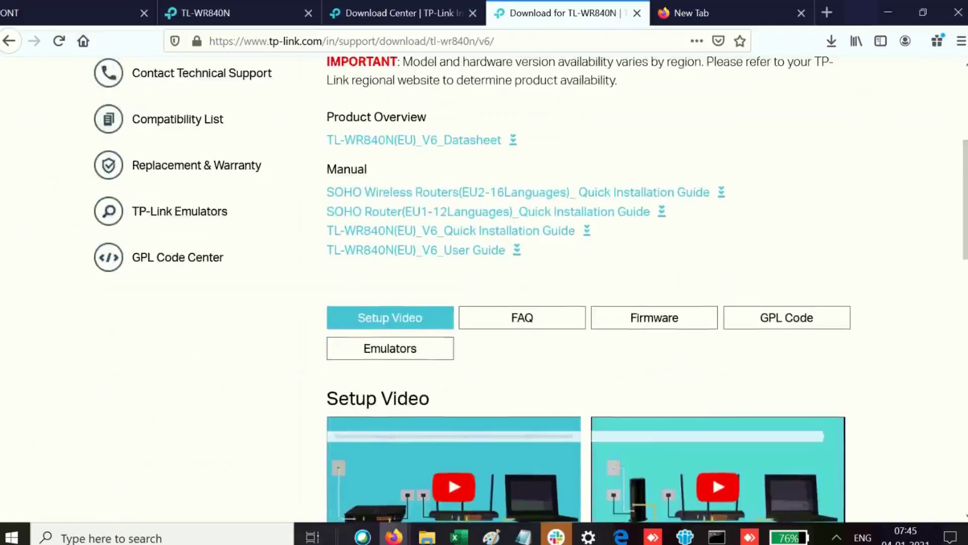
scroll(481, 287, down, 4)
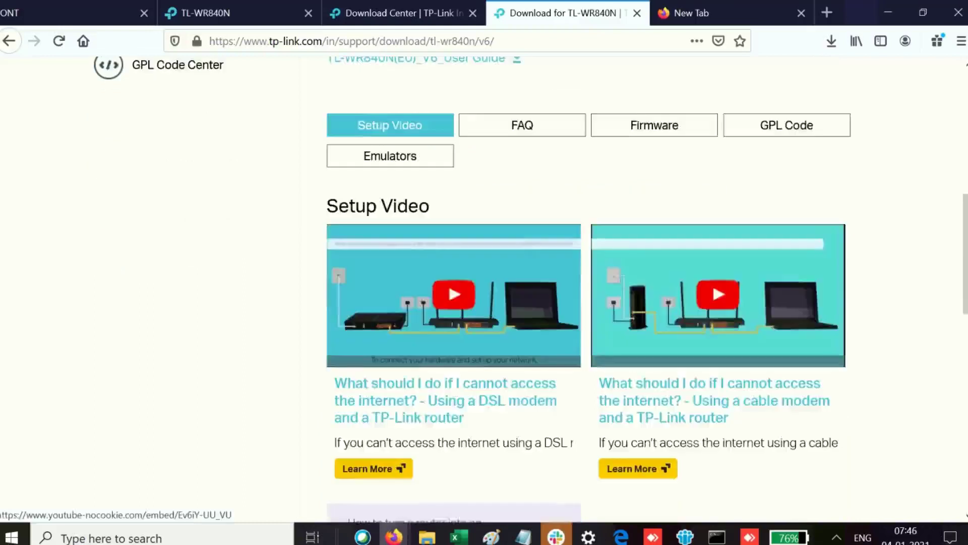
click(482, 288)
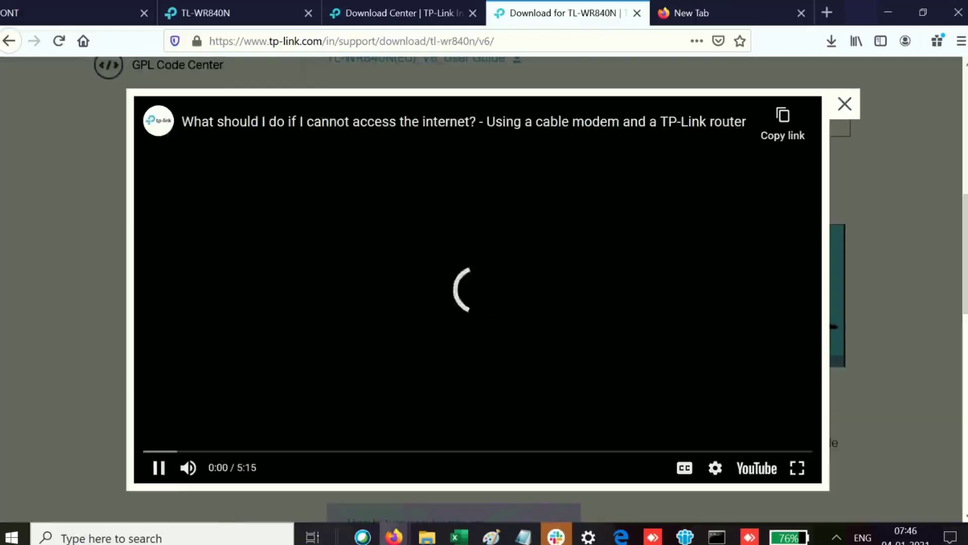
click(845, 103)
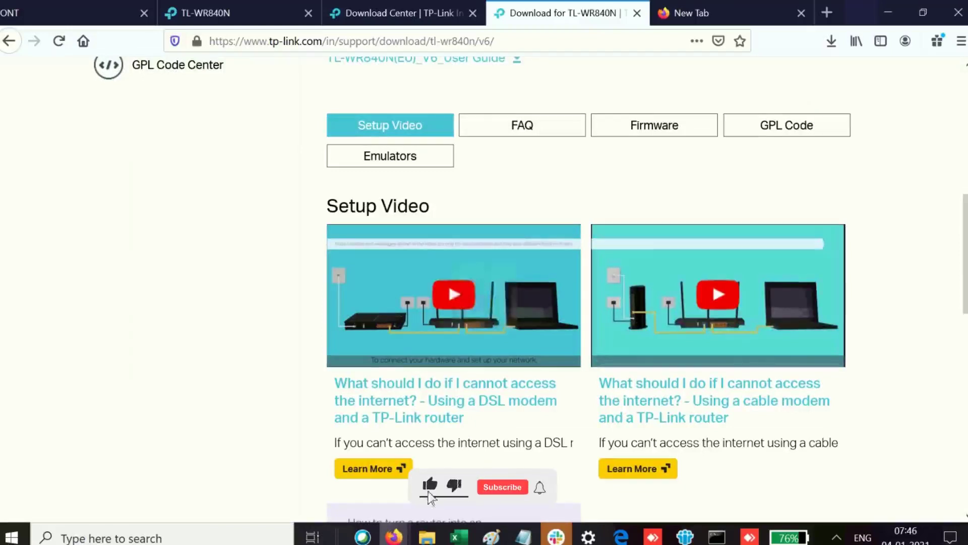
click(655, 125)
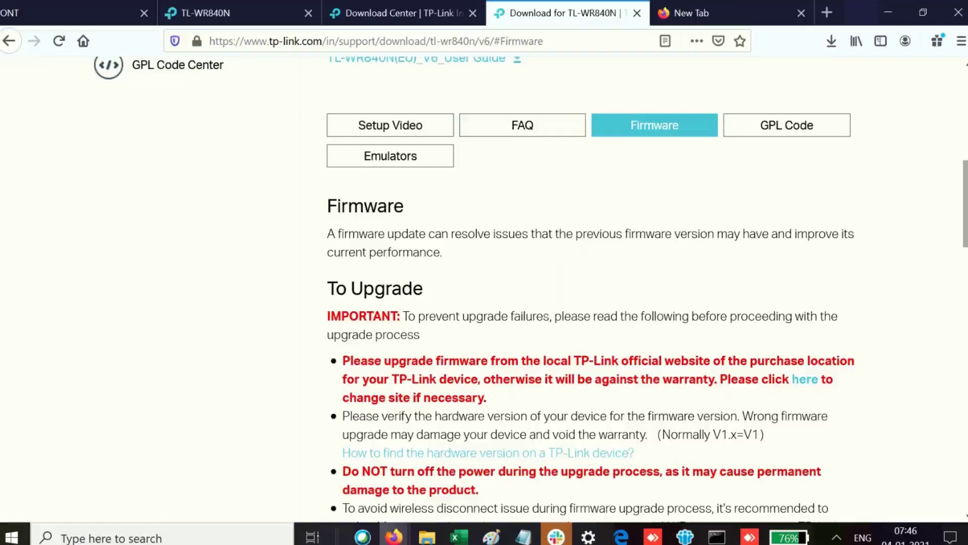
scroll(531, 290, down, 5)
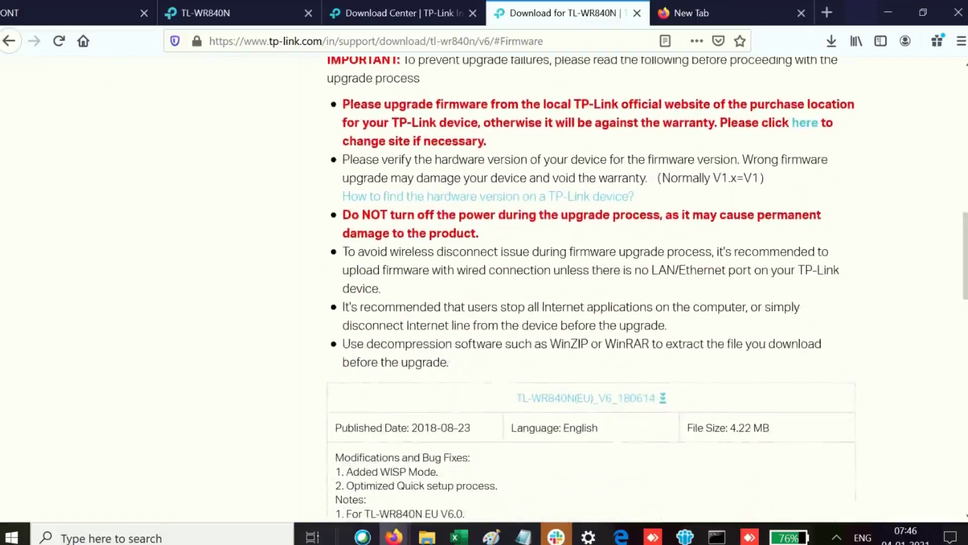
click(585, 398)
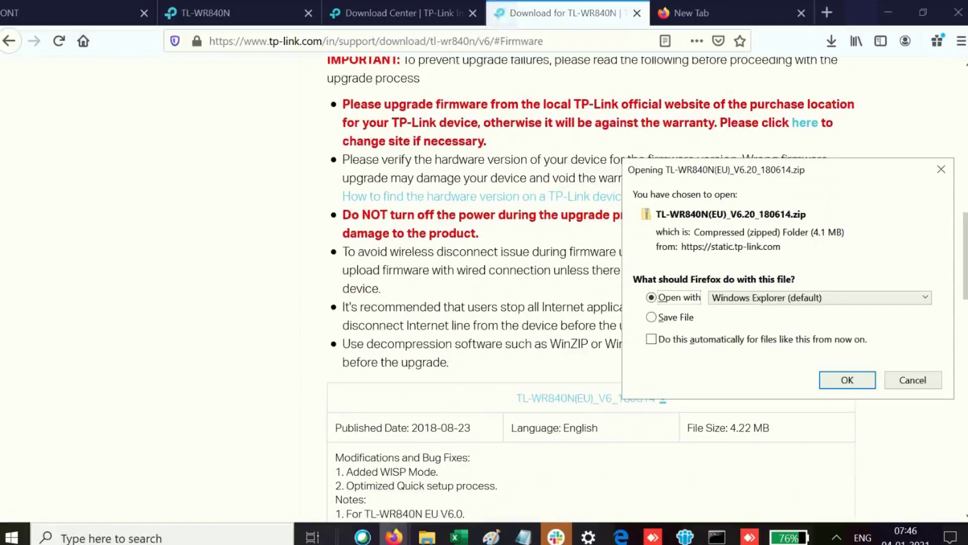
click(676, 317)
click(847, 380)
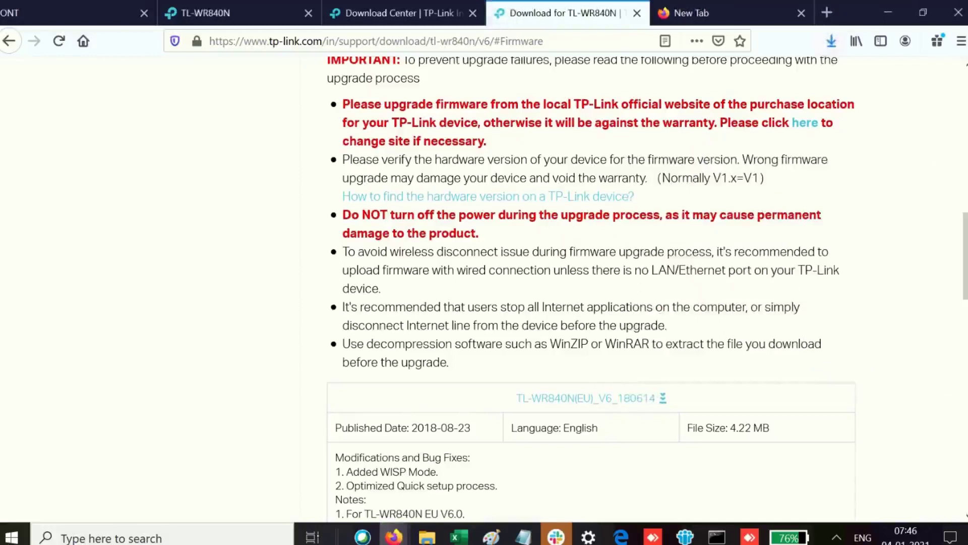
Step: Open the downloaded TL-WR840N(EU)_V6.20_180614.zip and copy its firmware BIN file into the Documents folder
click(831, 42)
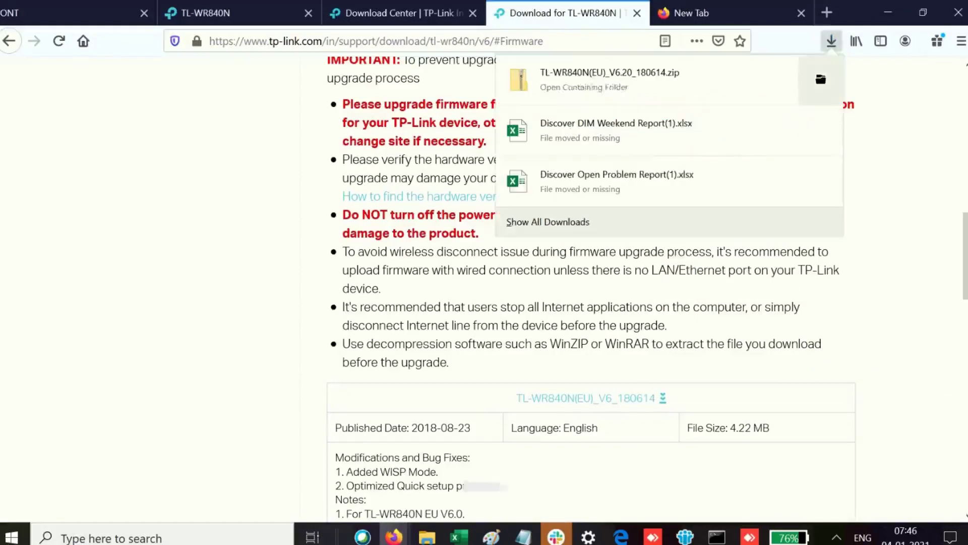
click(605, 79)
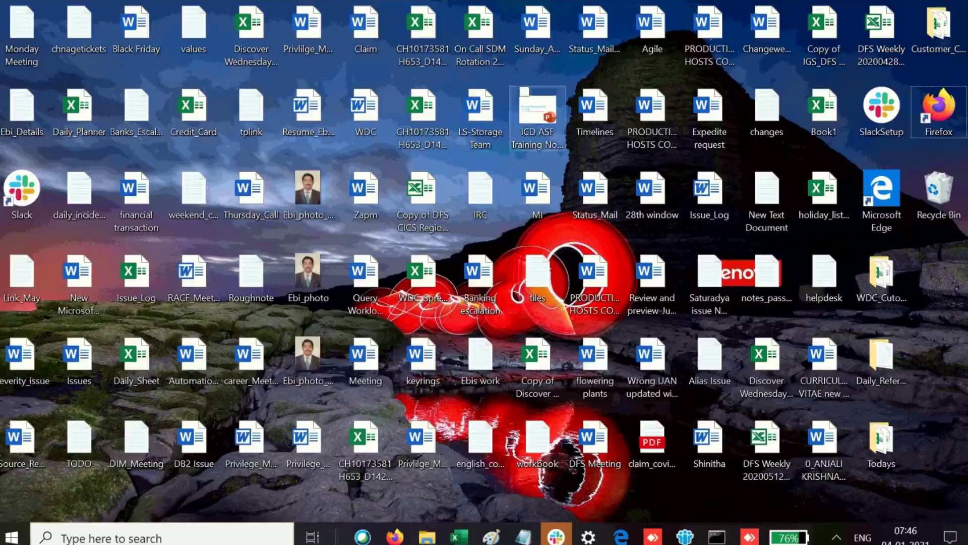
click(426, 537)
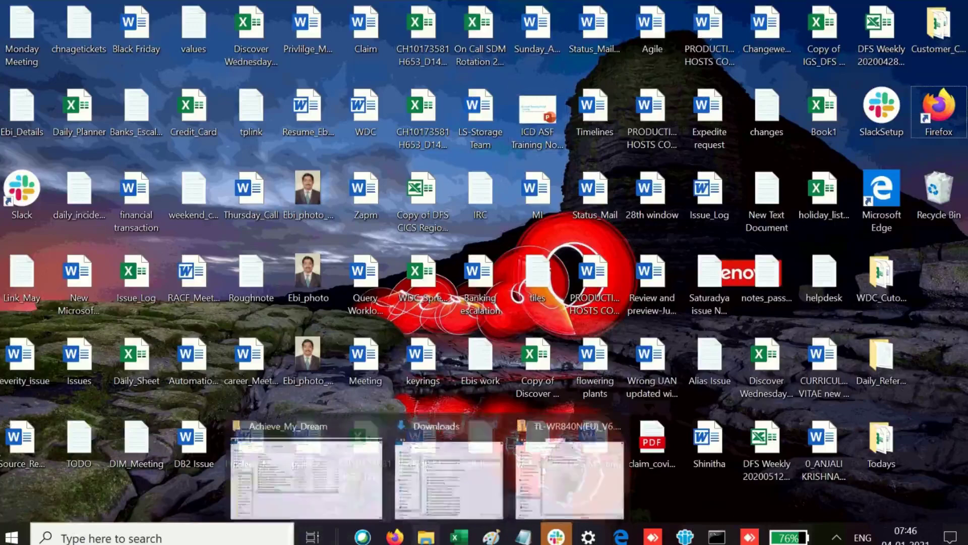
click(570, 475)
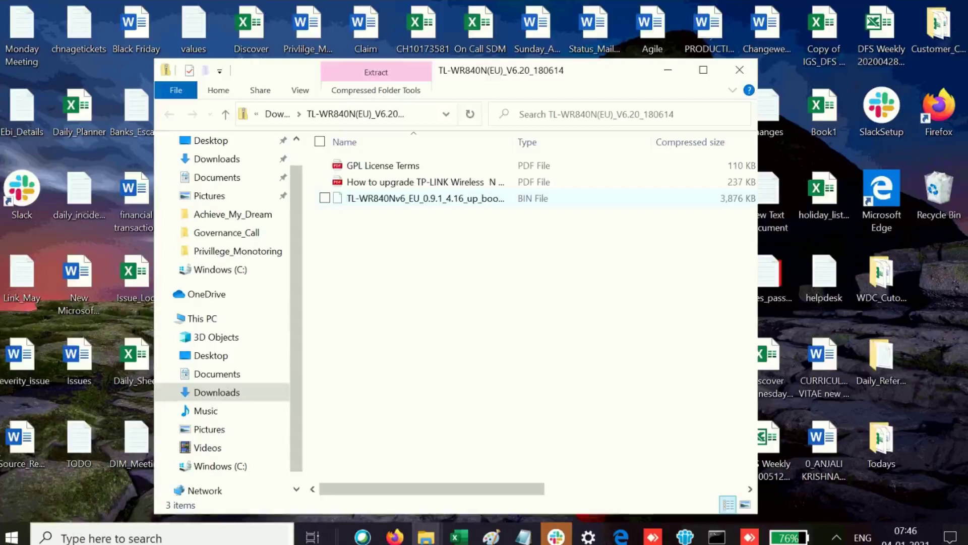
drag(399, 199, 265, 376)
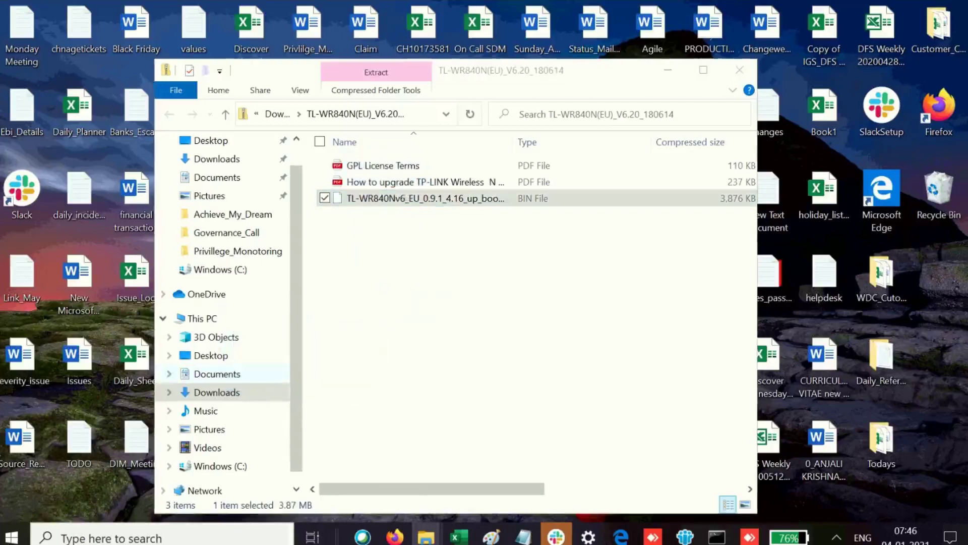
click(217, 373)
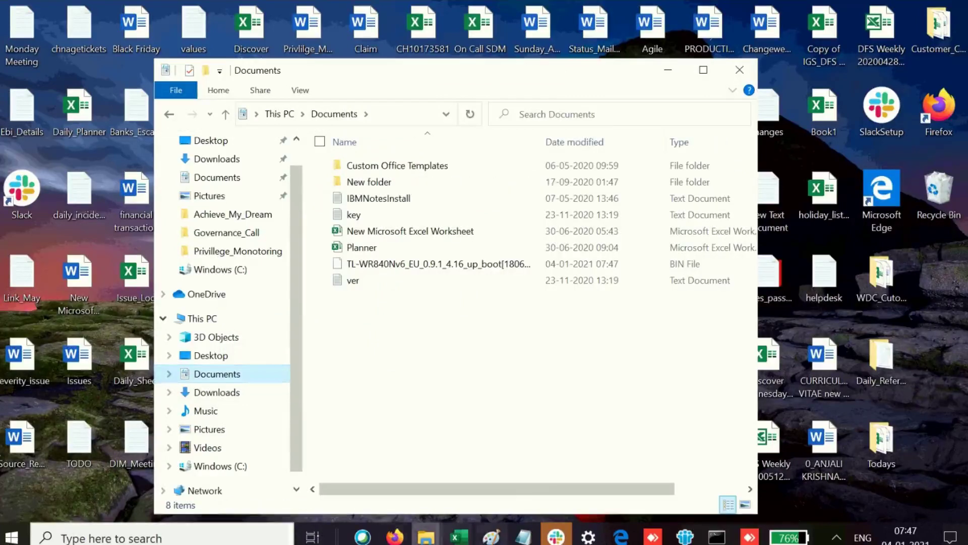
Step: Switch to Firefox and return to the router's firmware upgrade page
click(394, 537)
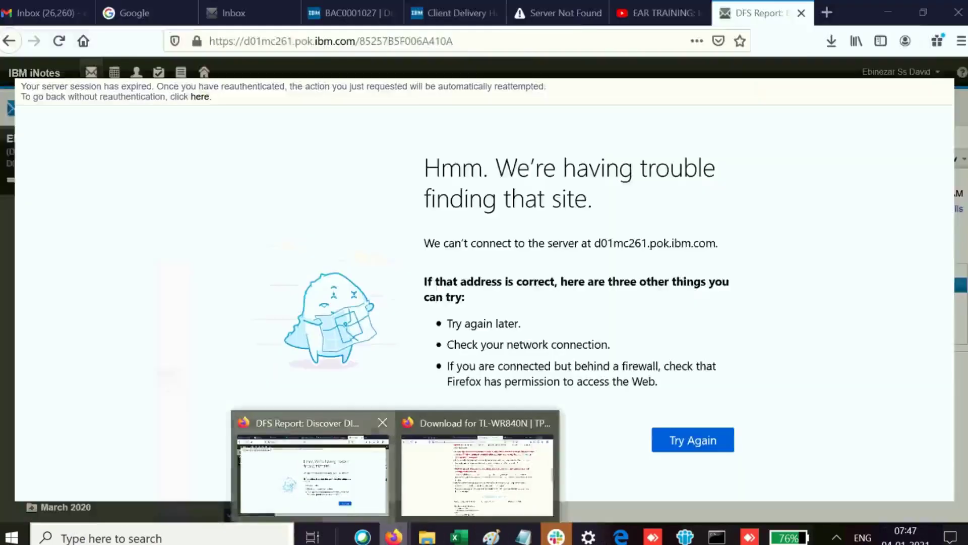
click(313, 469)
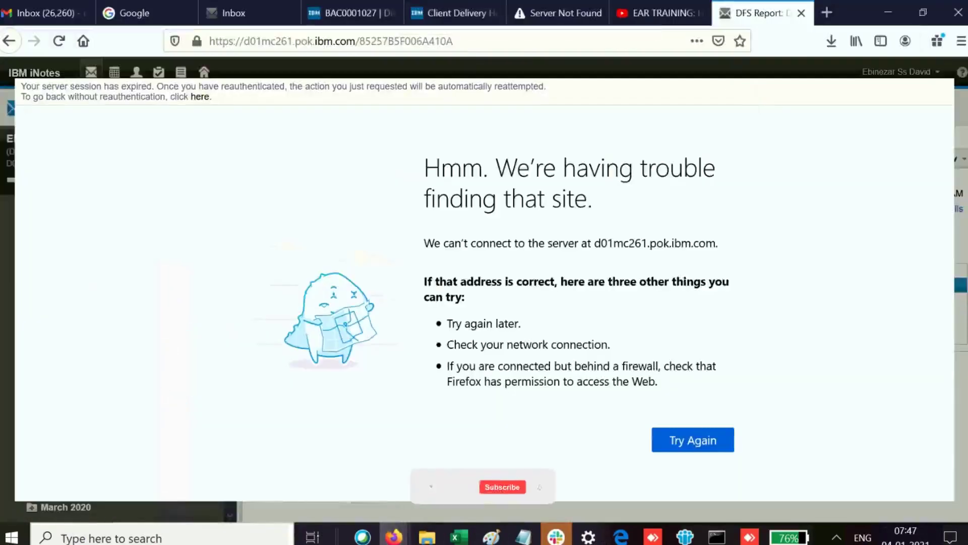
mouse_move(394, 536)
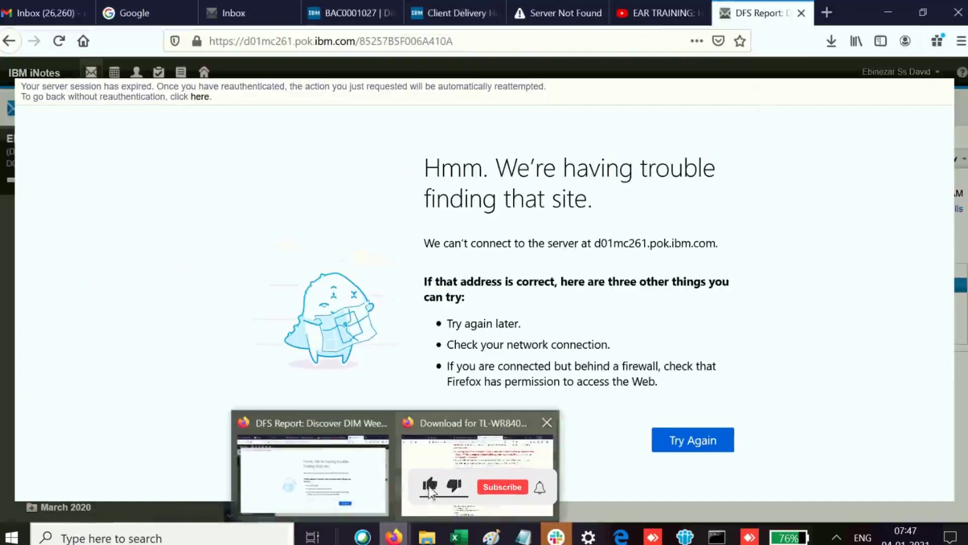
mouse_move(515, 486)
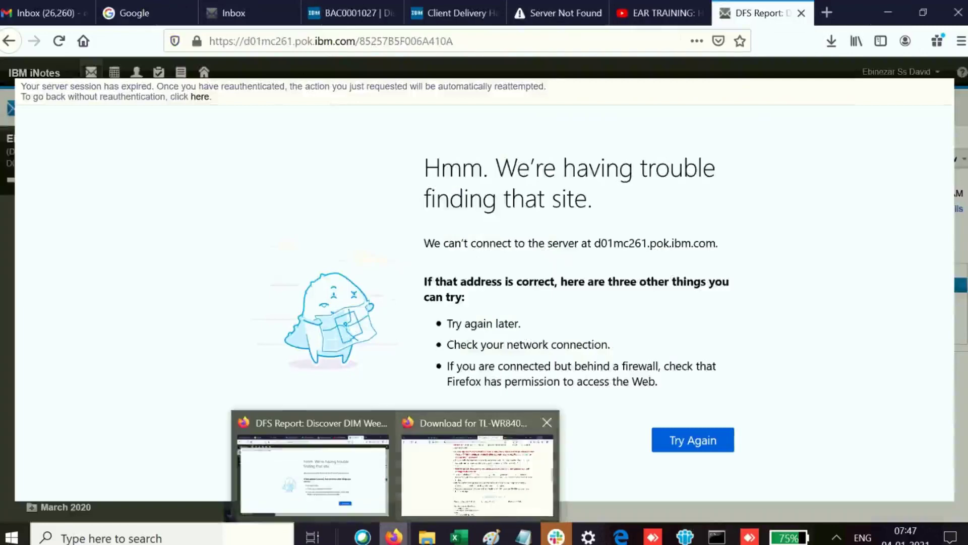
click(477, 476)
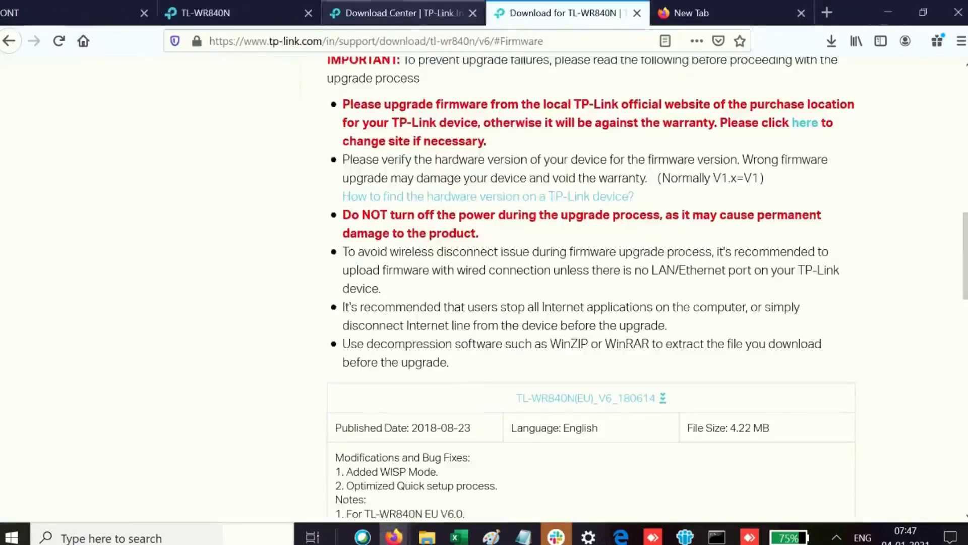
click(237, 13)
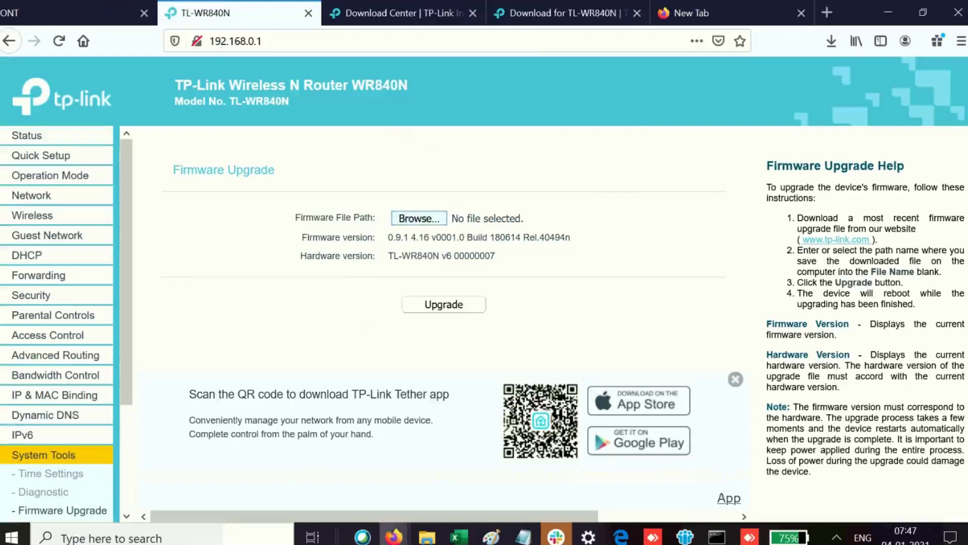
Step: Select TL-WR840Nv6_EU_0.9.1_4.16_up_boot[180614-rel40494].bin from Documents as the firmware file and start the upgrade
click(419, 218)
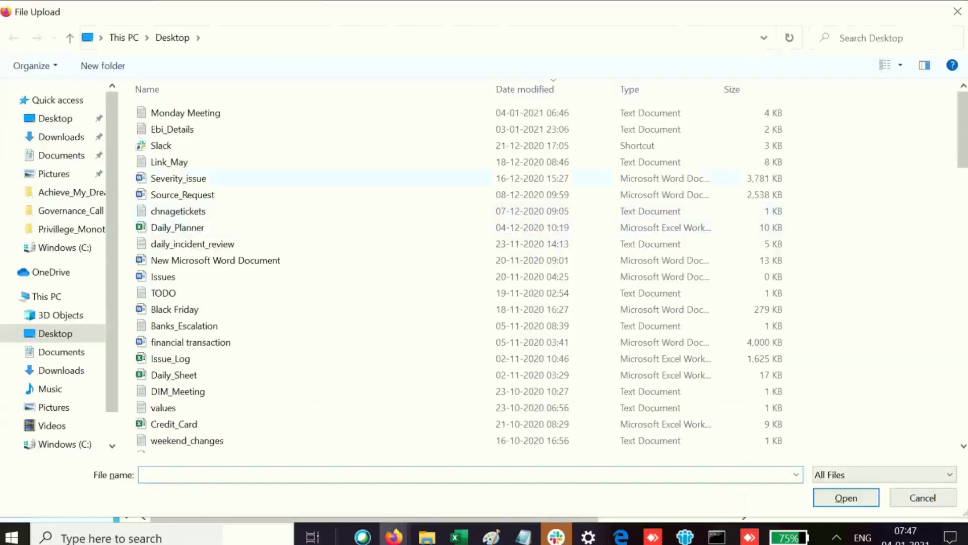
click(61, 352)
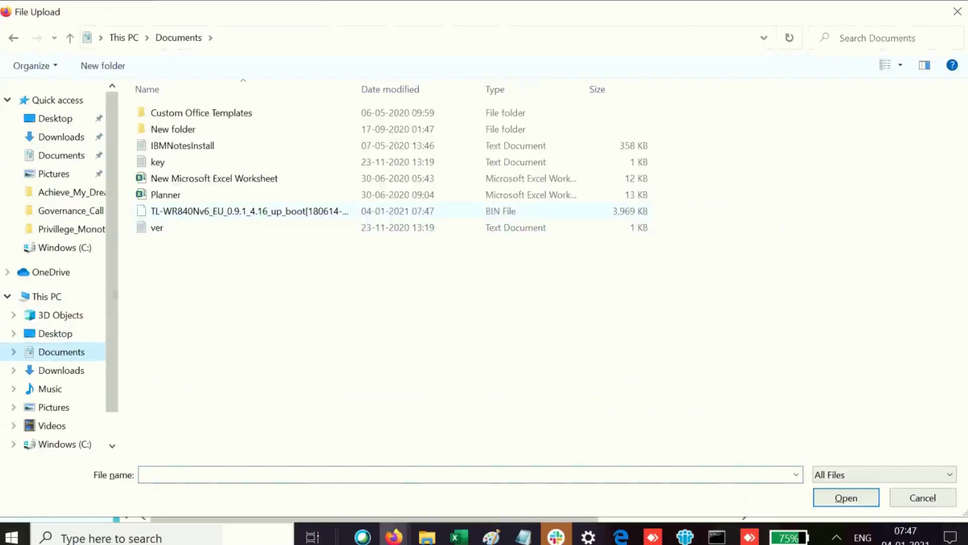
double_click(343, 212)
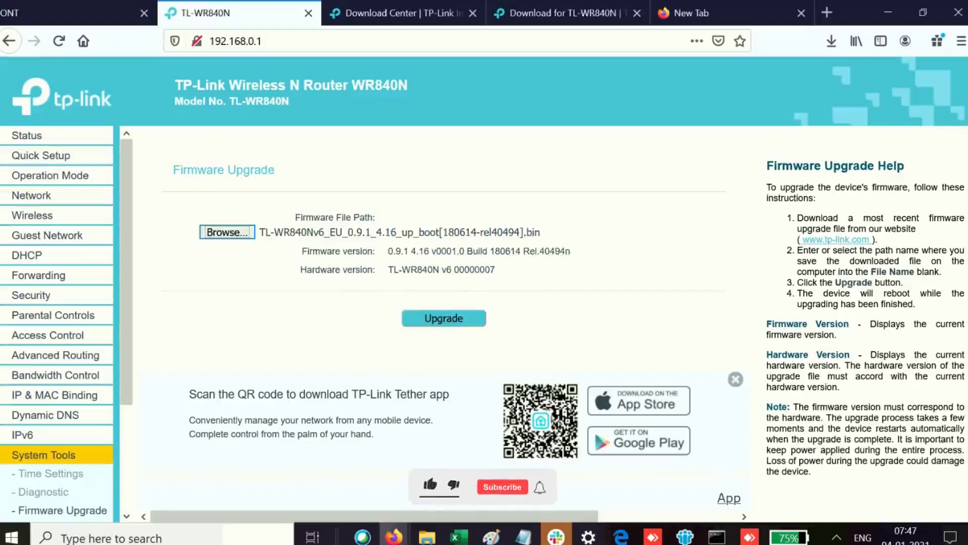
click(443, 318)
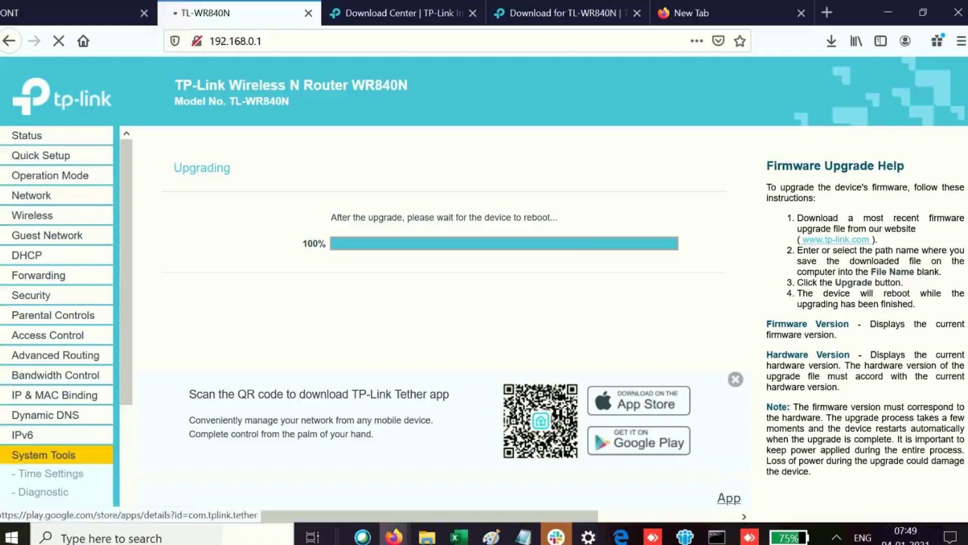
Step: Connect the computer to the TP-Link_CD1C Wi-Fi network and reload the router page at 192.168.0.1
click(836, 537)
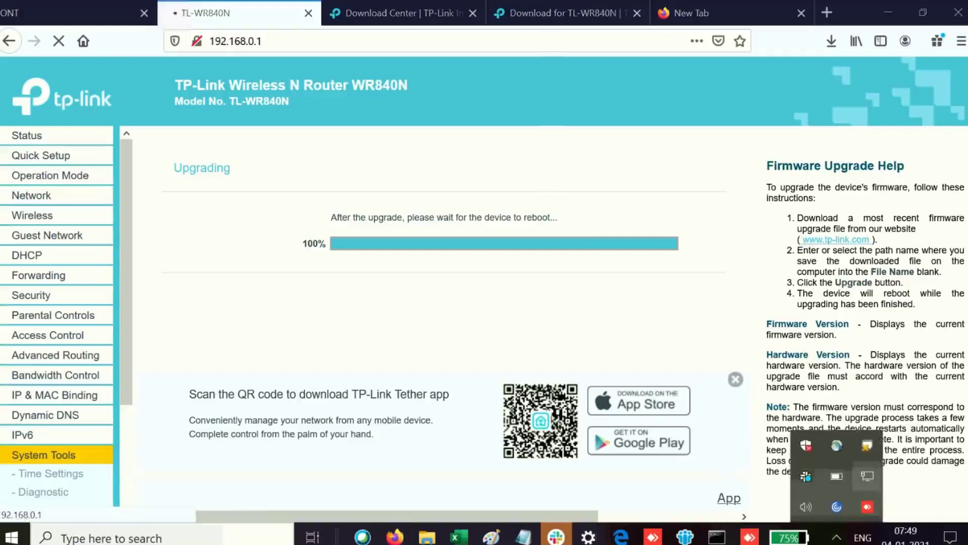
click(868, 477)
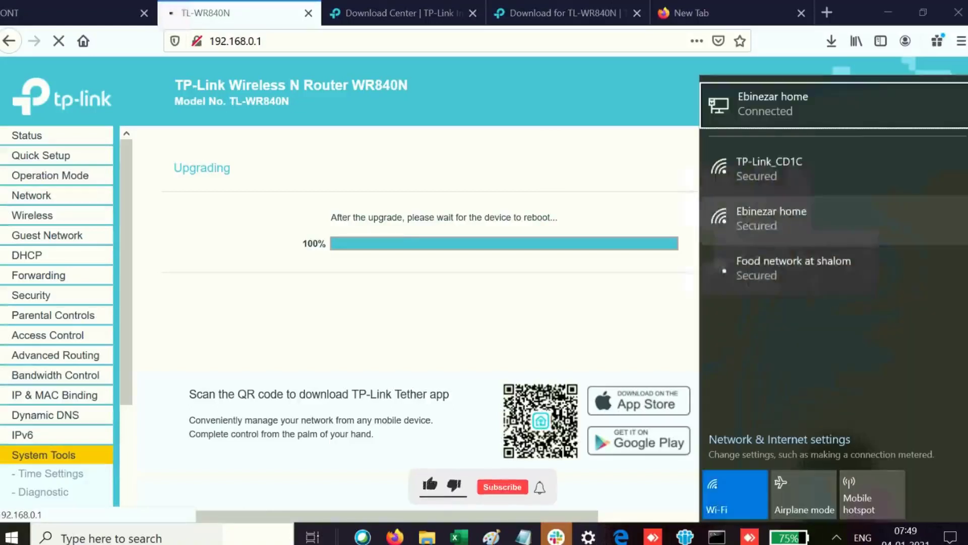
click(795, 169)
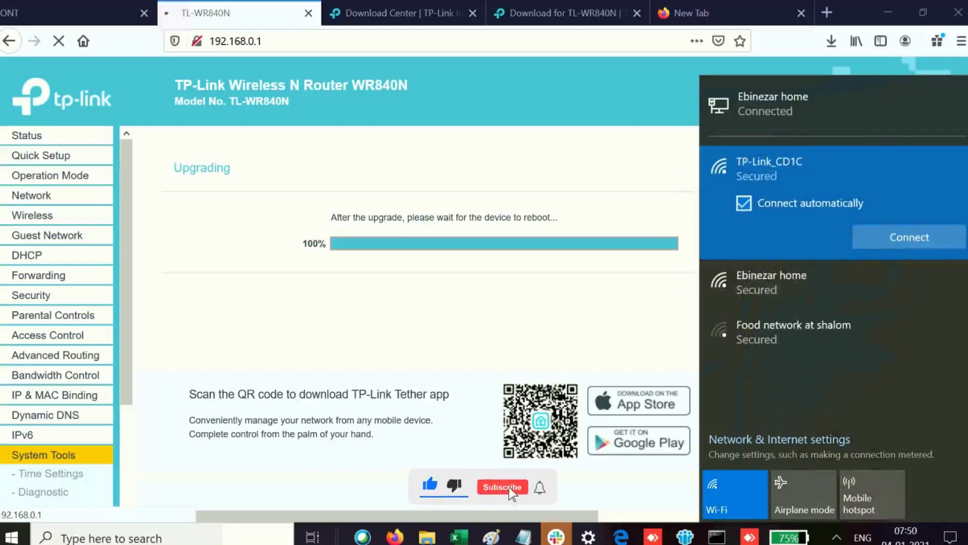
click(910, 237)
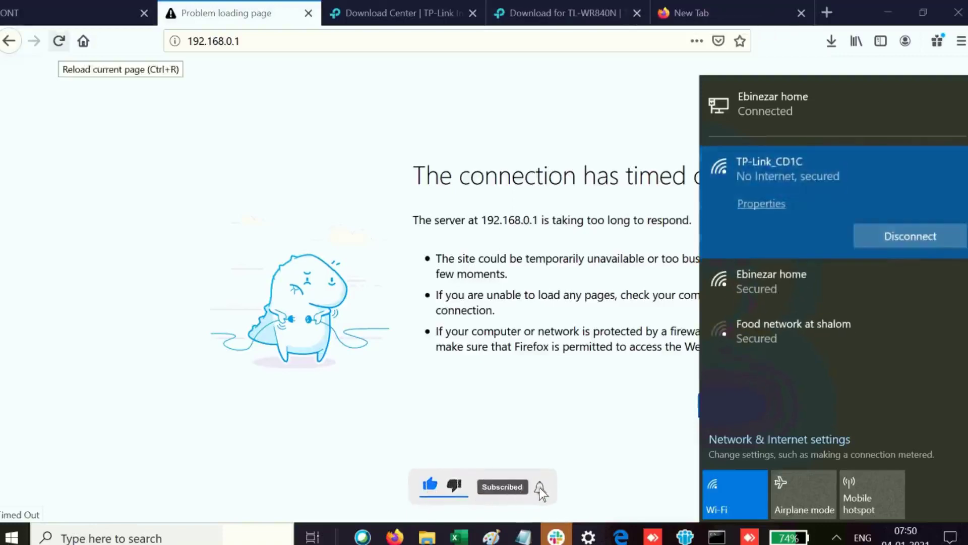
click(59, 41)
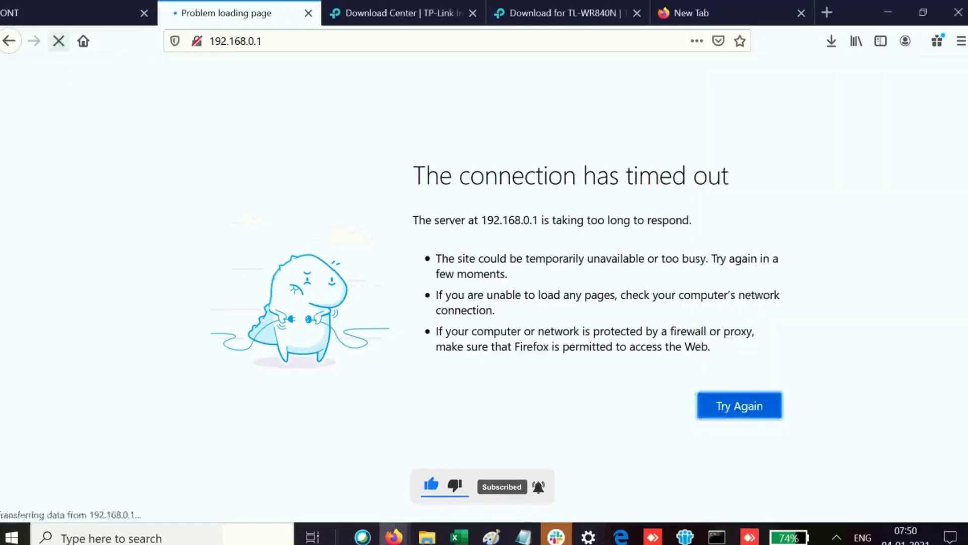